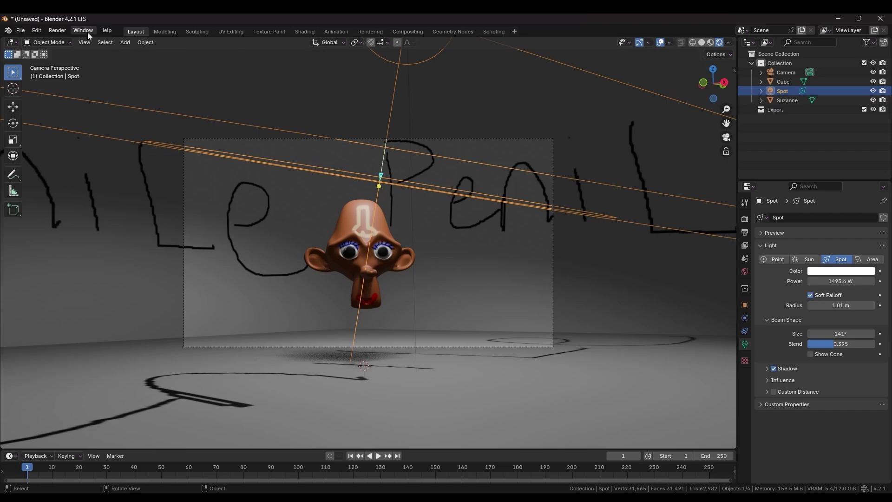
# Step: Render the spot-lit monkey head scene from the camera with Render Image
pyautogui.click(57, 30)
pyautogui.click(59, 39)
pyautogui.scroll(4, 330, 205)
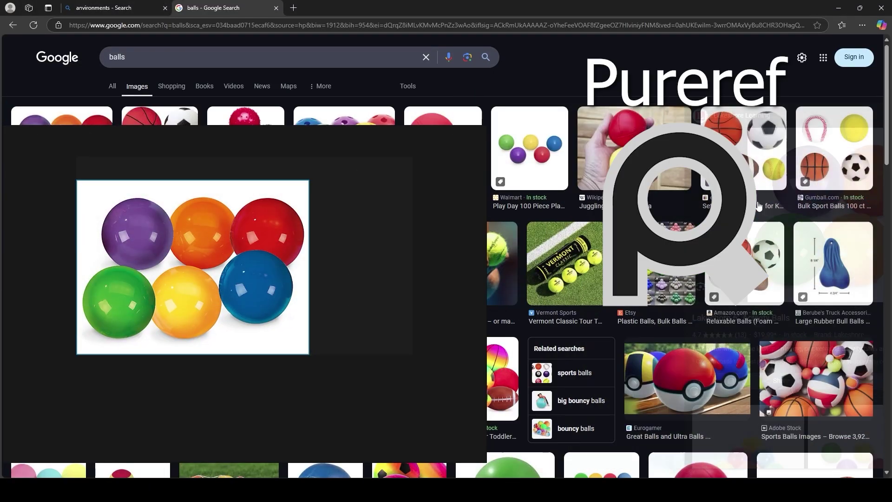
# Step: Add the tennis-ball and blue rubber-ball photos to the board, enlarging the rubber-ball image lower down
pyautogui.moveTo(565, 263); pyautogui.dragTo(378, 265)
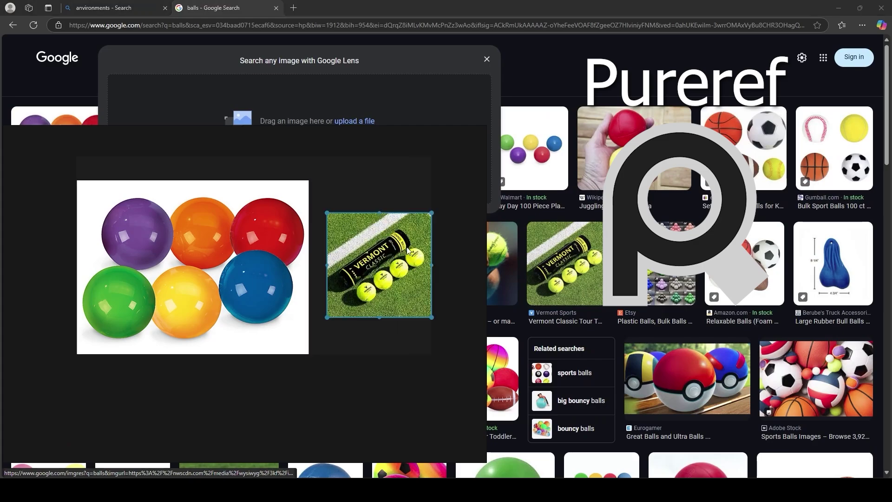
pyautogui.moveTo(833, 264); pyautogui.dragTo(371, 366)
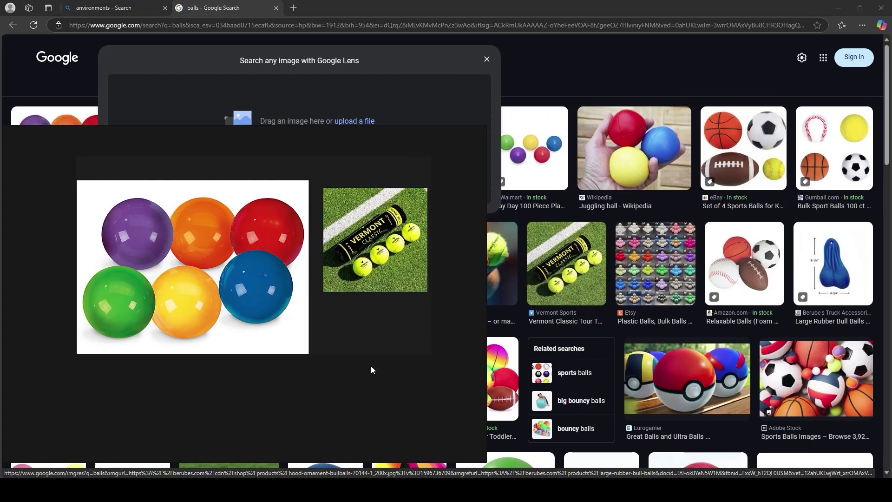
pyautogui.moveTo(422, 321)
pyautogui.mouseDown()
pyautogui.moveTo(487, 237)
pyautogui.moveTo(434, 363)
pyautogui.mouseUp()
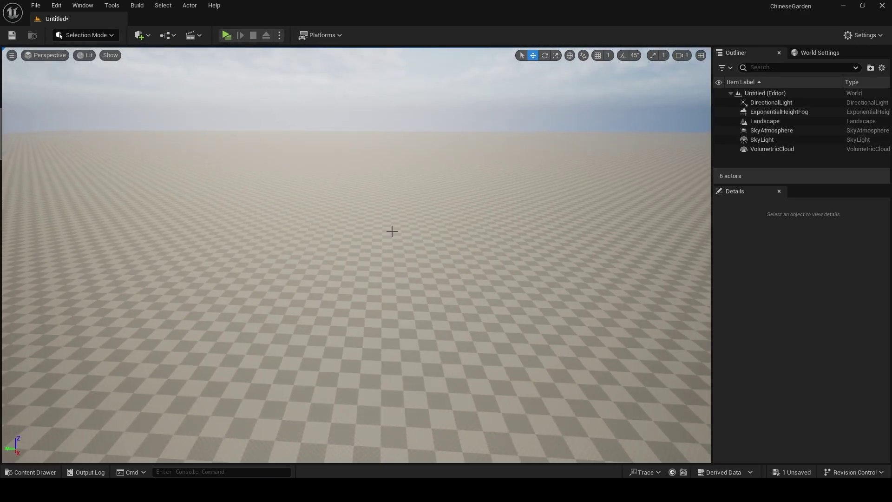
# Step: Sculpt a large ridge and valley into the terrain in Landscape mode
pyautogui.click(83, 34)
pyautogui.click(92, 58)
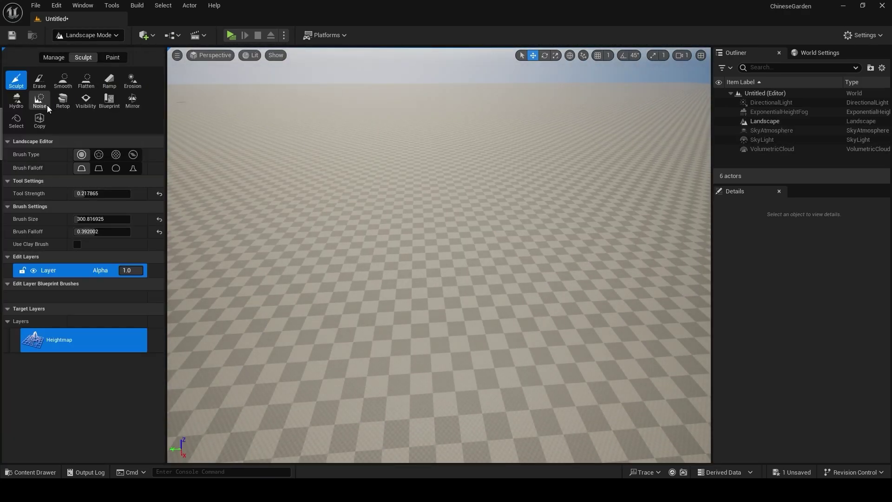
pyautogui.moveTo(299, 279)
pyautogui.mouseDown()
pyautogui.moveTo(428, 309)
pyautogui.moveTo(533, 243)
pyautogui.moveTo(273, 231)
pyautogui.mouseUp()
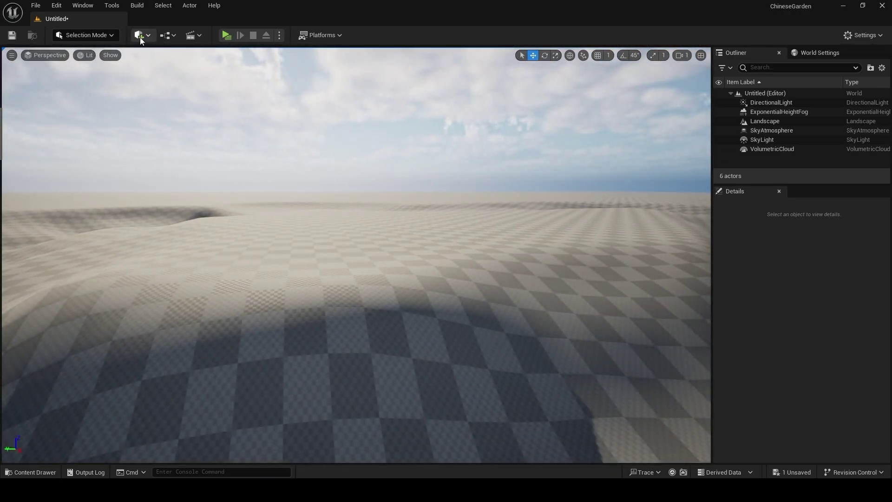
pyautogui.click(139, 35)
# Step: Place a Cine Camera Actor in the level and look through it
pyautogui.moveTo(169, 142)
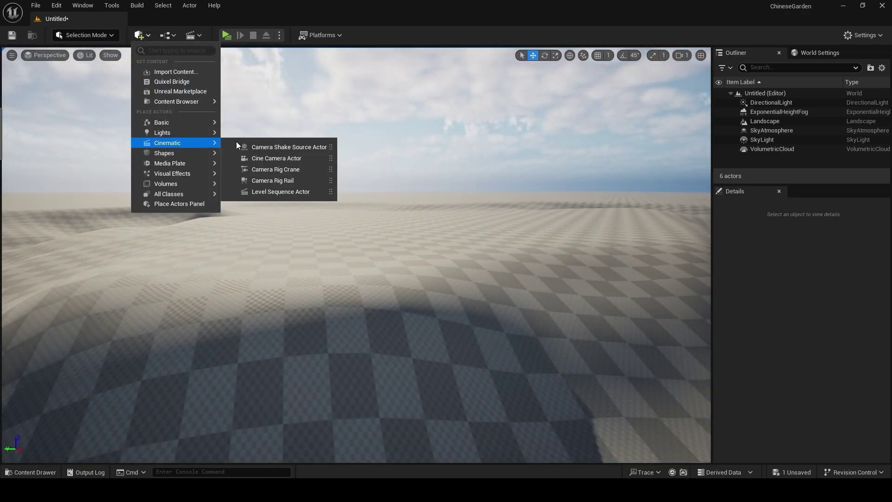
pyautogui.click(267, 159)
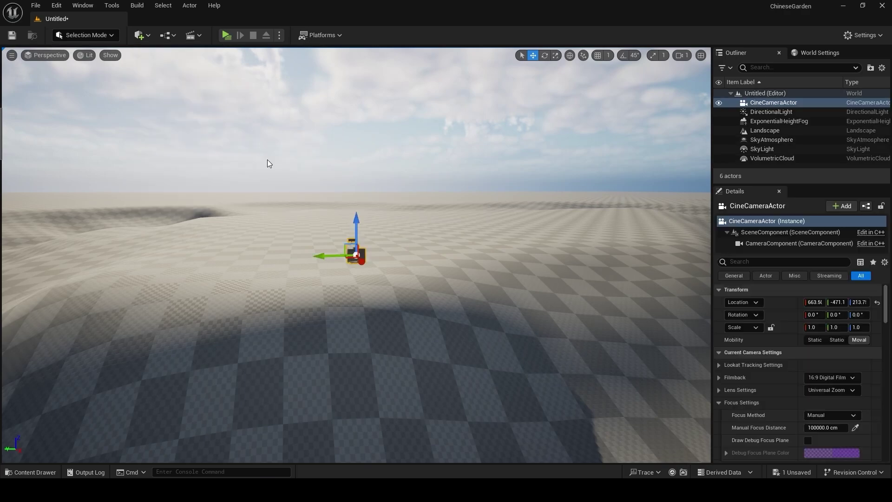
pyautogui.click(46, 54)
pyautogui.click(72, 170)
# Step: Set the cine camera's Current Focal Length to 20 and drop SKM_Manny in the scene centre
pyautogui.scroll(-5, 730, 372)
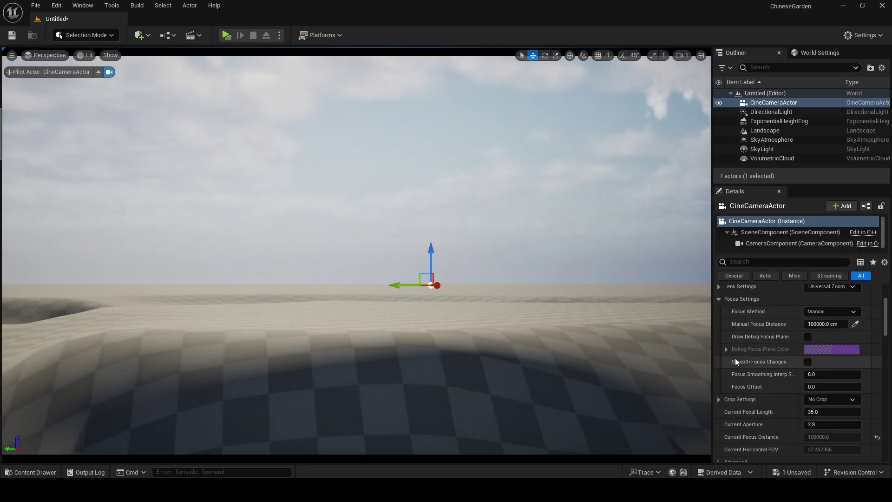
pyautogui.scroll(-1, 779, 383)
pyautogui.click(822, 396)
pyautogui.write('20')
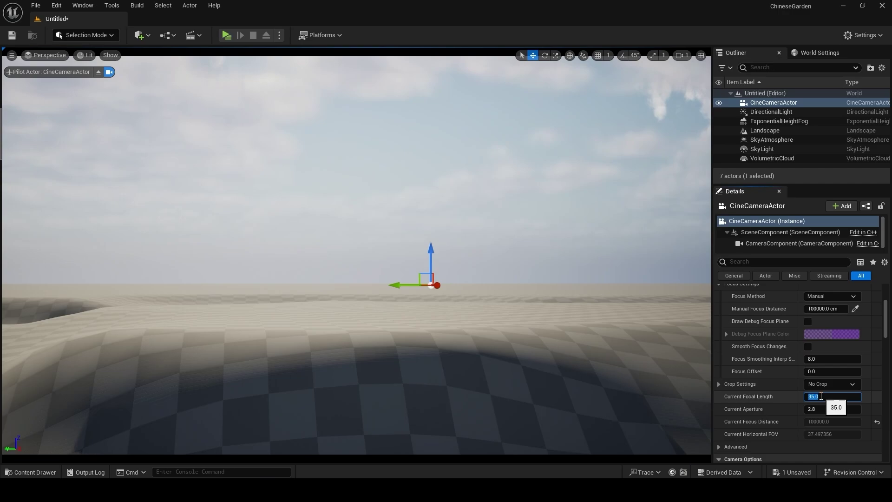
pyautogui.press('Return')
pyautogui.moveTo(219, 368); pyautogui.dragTo(450, 233)
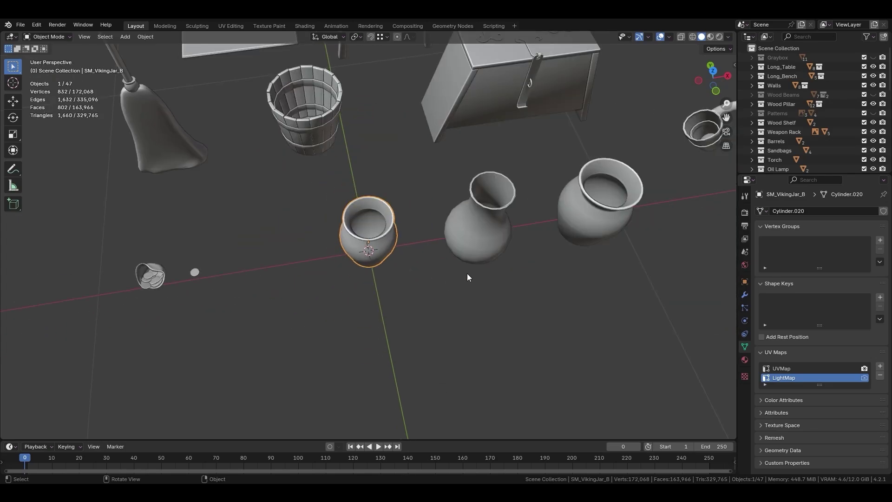
# Step: Orbit out to see all the tavern props and select the chandelier
pyautogui.moveTo(472, 250); pyautogui.dragTo(404, 312, button='middle')
pyautogui.click(378, 261)
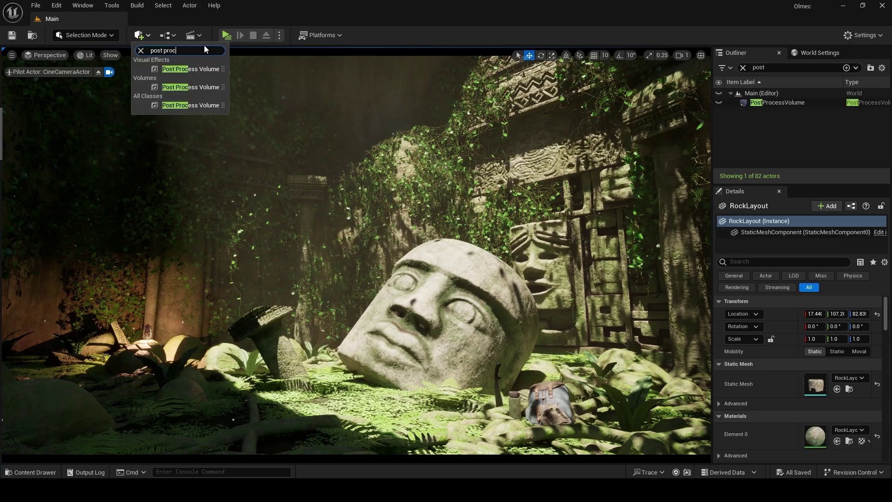
# Step: Add a Post Process Volume with Infinite Extent and delete the original PostProcessVolume
pyautogui.click(191, 68)
pyautogui.scroll(-5, 755, 325)
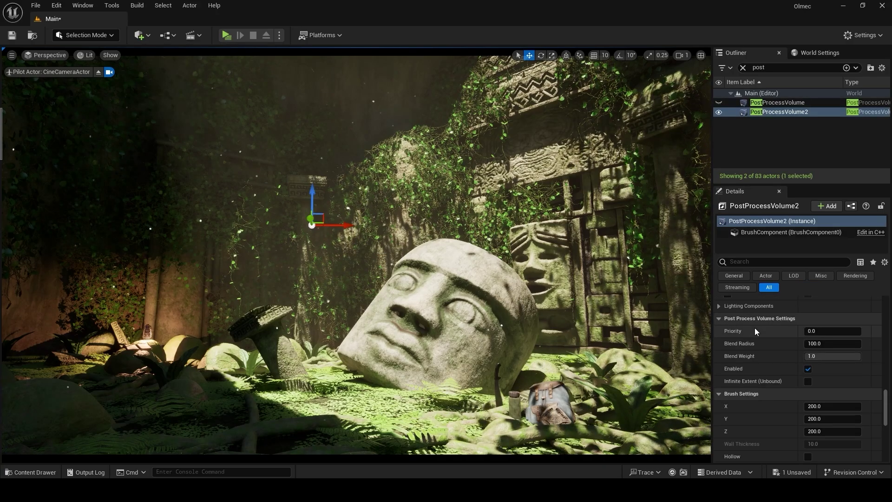
pyautogui.scroll(-2, 755, 328)
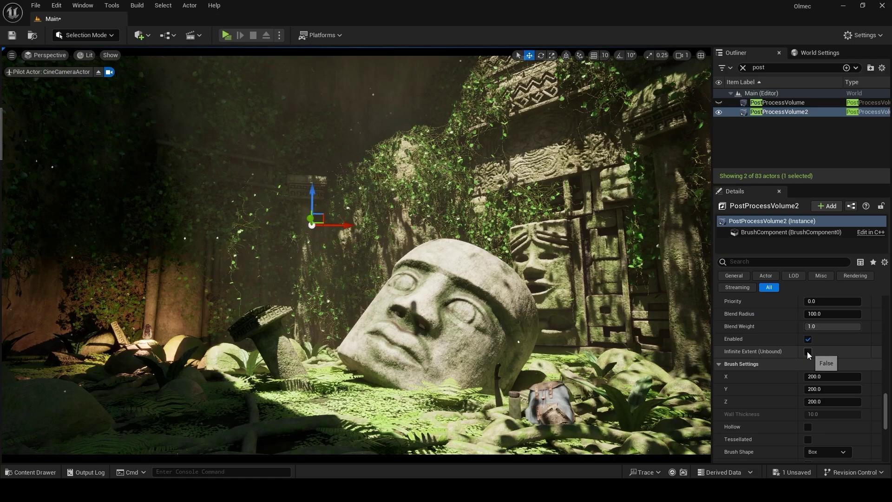
pyautogui.click(808, 352)
pyautogui.scroll(10, 864, 363)
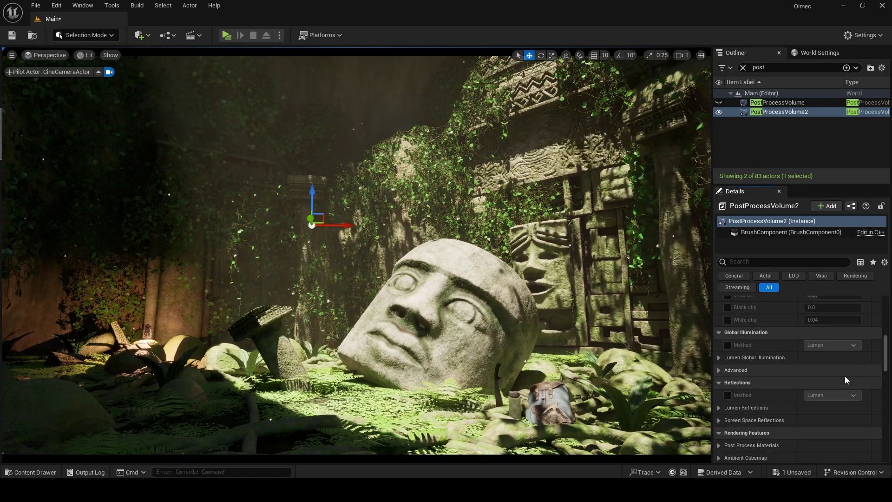
pyautogui.scroll(10, 845, 375)
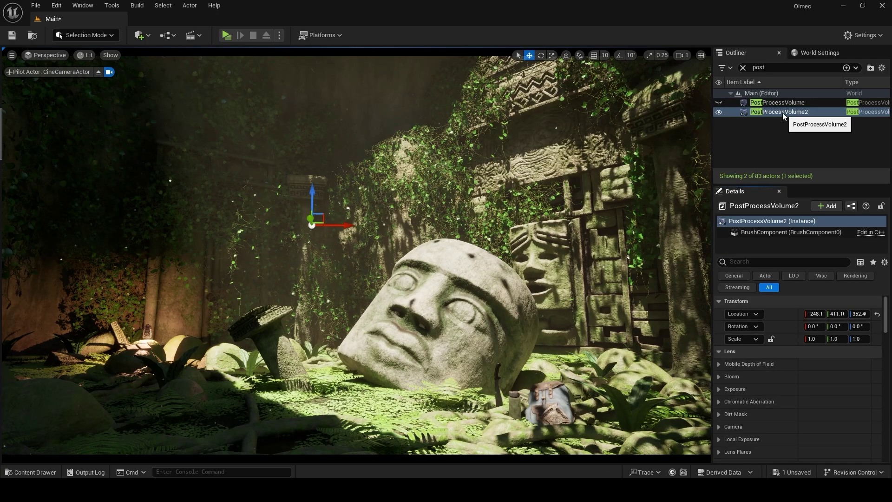
pyautogui.click(763, 106)
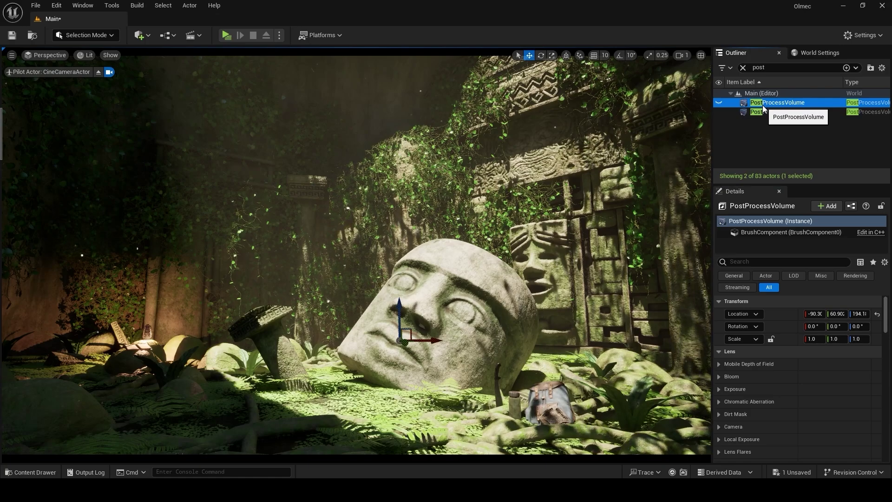
pyautogui.press('Delete')
pyautogui.click(763, 103)
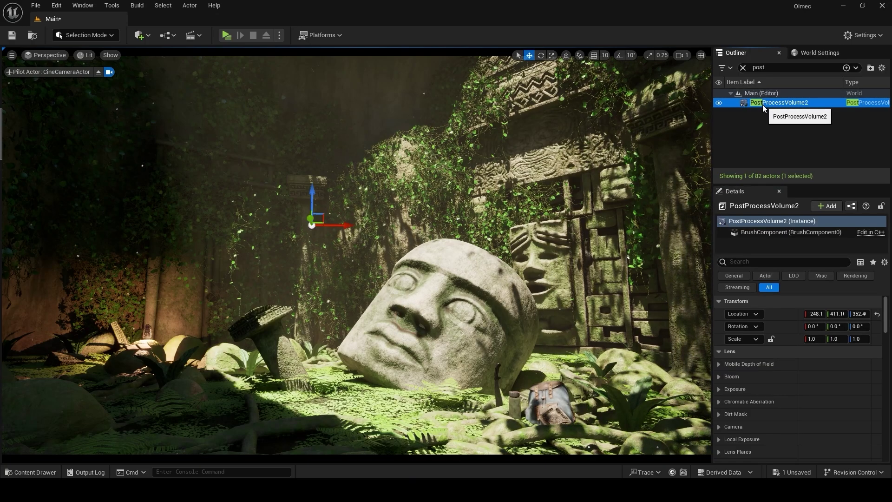
# Step: Override the bloom method and raise bloom intensity to about 5.4
pyautogui.scroll(-1, 724, 358)
pyautogui.click(720, 361)
pyautogui.scroll(-3, 757, 327)
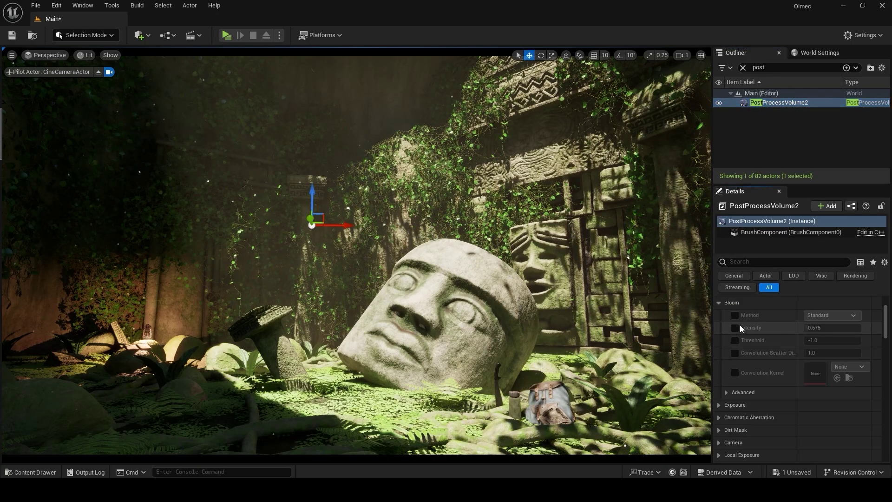
pyautogui.click(735, 315)
pyautogui.click(736, 328)
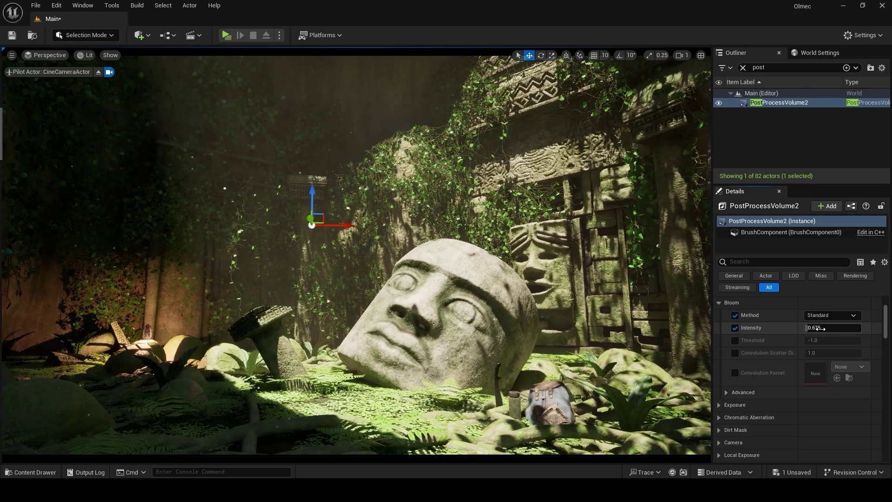
pyautogui.moveTo(821, 329)
pyautogui.mouseDown()
pyautogui.moveTo(843, 329)
pyautogui.moveTo(818, 325)
pyautogui.mouseUp()
# Step: Enable the chromatic aberration intensity and vignette intensity overrides
pyautogui.scroll(-2, 790, 354)
pyautogui.click(720, 313)
pyautogui.click(735, 325)
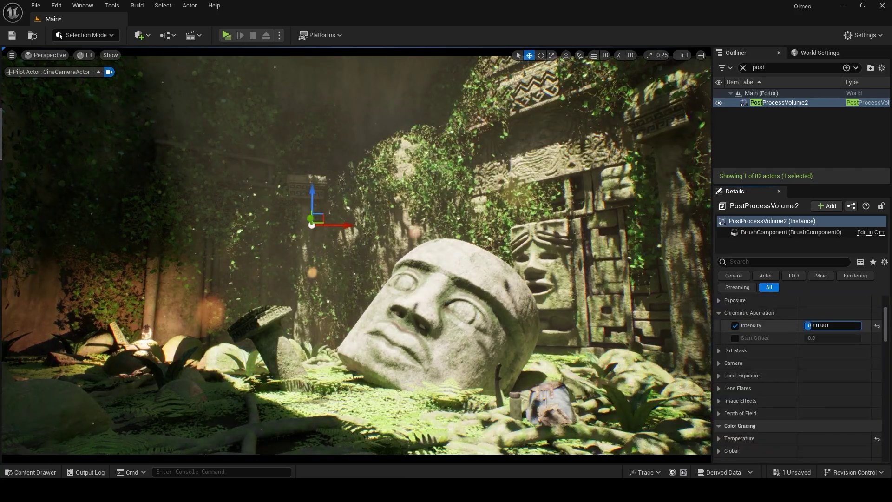
pyautogui.click(719, 401)
pyautogui.click(735, 413)
# Step: Set RTAO samples per pixel to 65536 and white-balance temperature to 15000
pyautogui.scroll(-2, 818, 372)
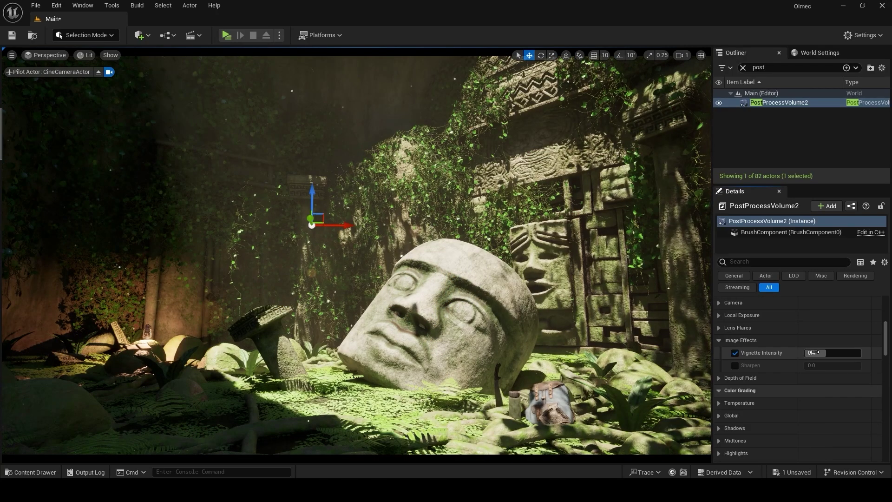
pyautogui.scroll(-5, 818, 363)
pyautogui.write('65536')
pyautogui.press('Return')
pyautogui.click(736, 417)
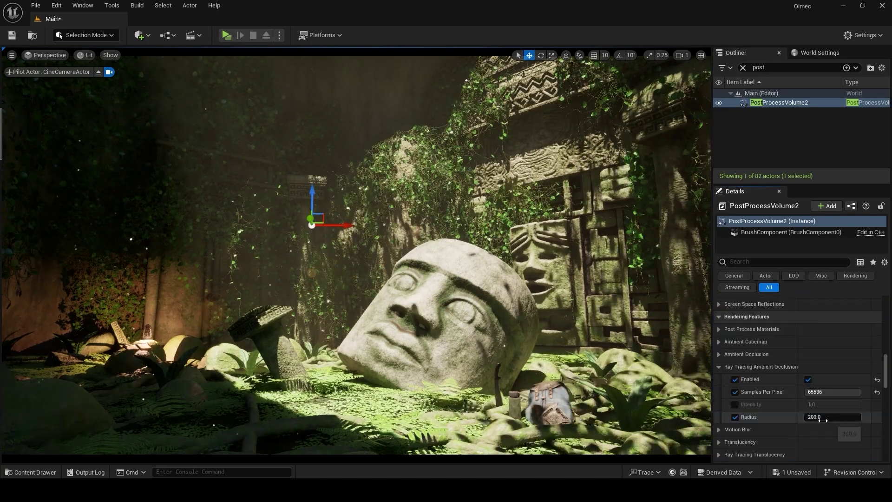
pyautogui.hotkey('ctrl', 'z')
pyautogui.hotkey('ctrl', 'z')
pyautogui.hotkey('ctrl', 'z')
pyautogui.hotkey('ctrl', 'z')
pyautogui.hotkey('ctrl', 'z')
pyautogui.hotkey('ctrl', 'z')
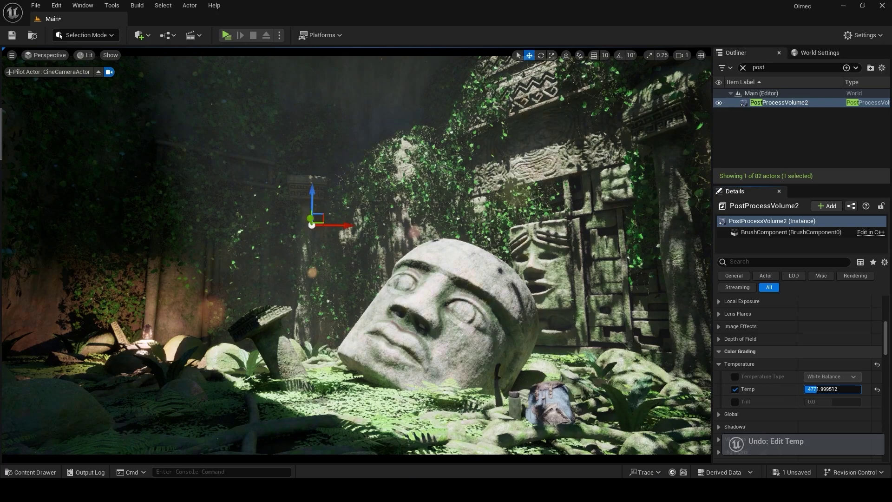
pyautogui.click(832, 389)
pyautogui.write('15000')
pyautogui.press('Return')
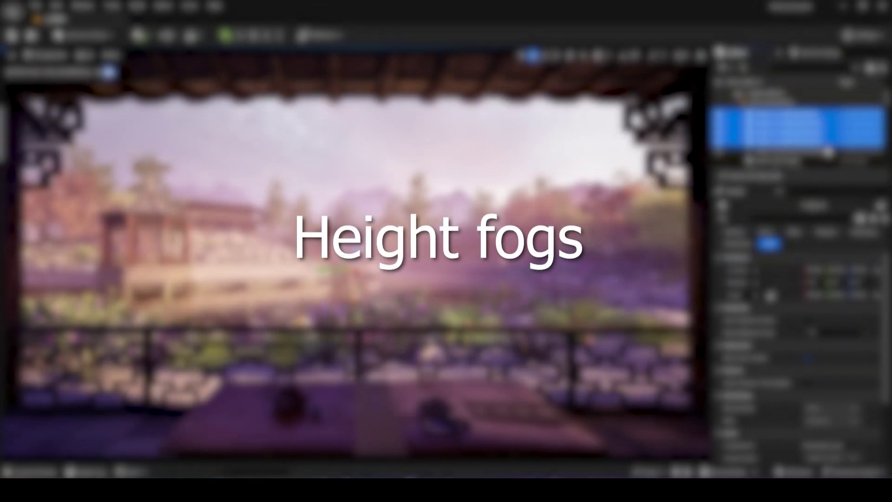
# Step: Hide the fog volumes in the Outliner and select the Dawn_HDRIBackdrop
pyautogui.click(720, 143)
pyautogui.click(497, 147)
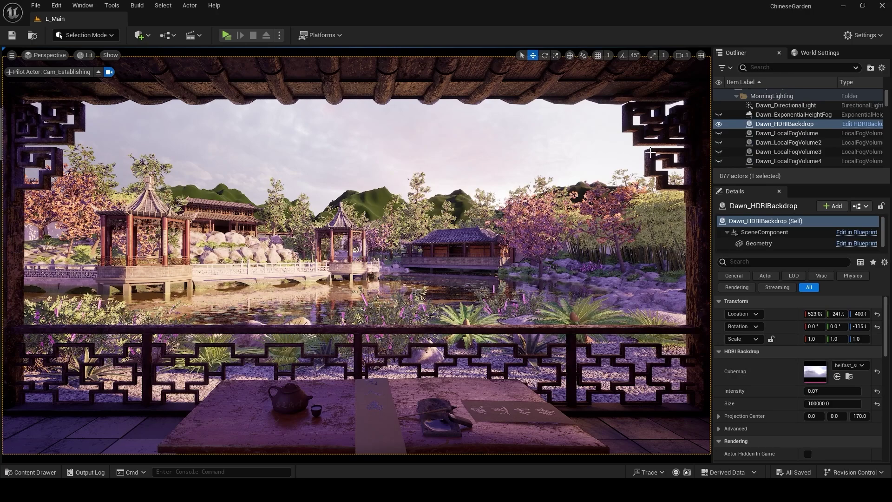
pyautogui.hotkey('ctrl', 'z')
pyautogui.click(720, 161)
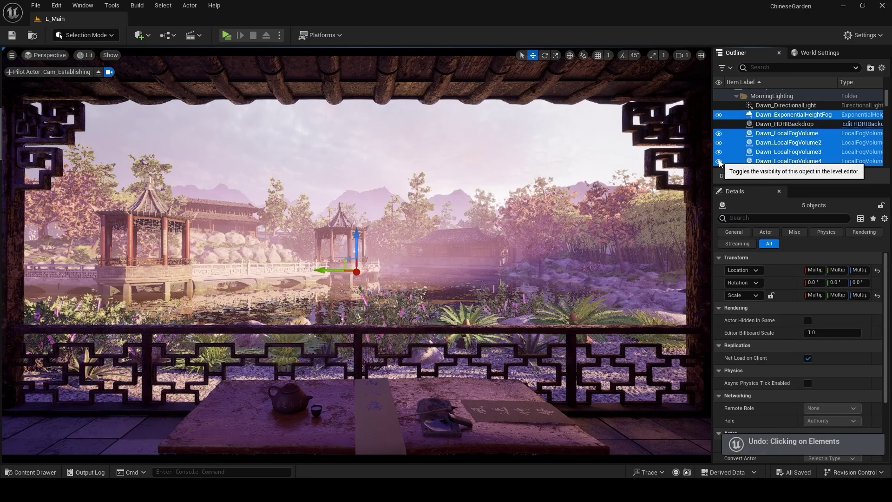
pyautogui.click(720, 161)
pyautogui.click(428, 154)
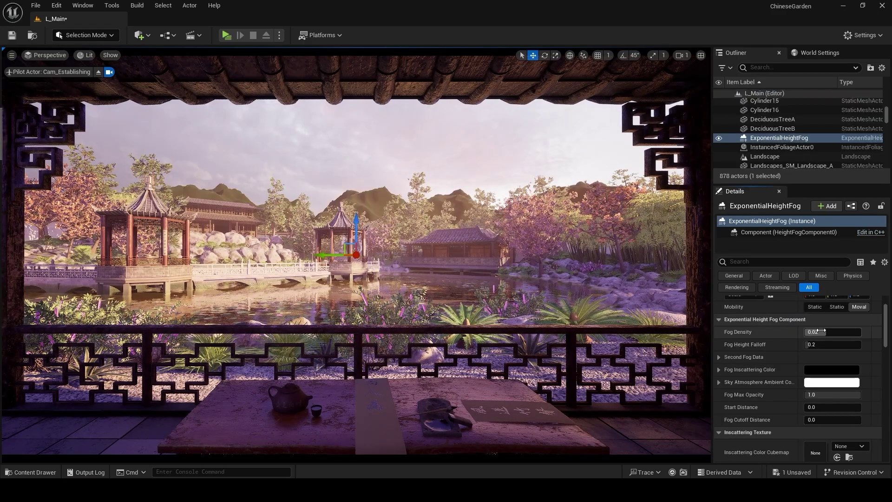
# Step: Drag the height fog's Fog Density from 0.021 up to about 0.042
pyautogui.moveTo(832, 332); pyautogui.dragTo(844, 332)
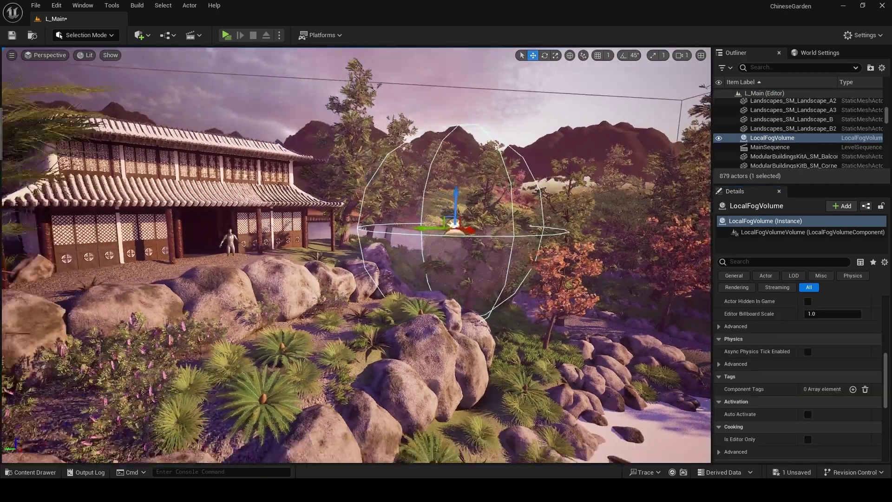
pyautogui.moveTo(372, 233)
pyautogui.mouseDown(button='right')
pyautogui.moveTo(386, 233)
pyautogui.moveTo(371, 232)
pyautogui.mouseUp(button='right')
pyautogui.scroll(5, 858, 353)
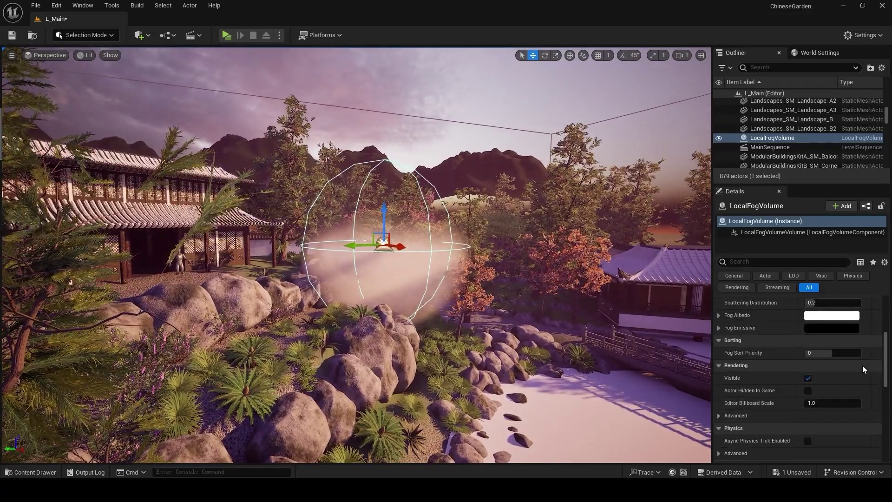
pyautogui.scroll(5, 850, 353)
pyautogui.moveTo(832, 376)
pyautogui.mouseDown()
pyautogui.moveTo(845, 377)
pyautogui.moveTo(837, 377)
pyautogui.mouseUp()
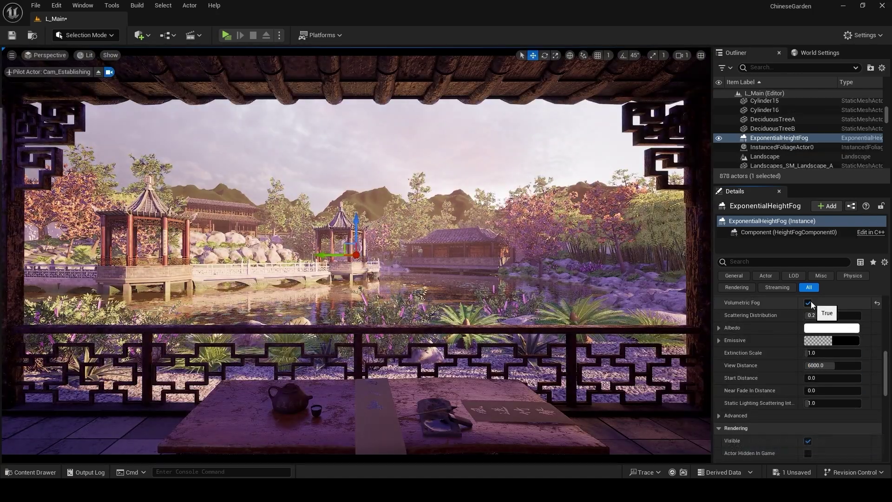
pyautogui.scroll(8, 814, 387)
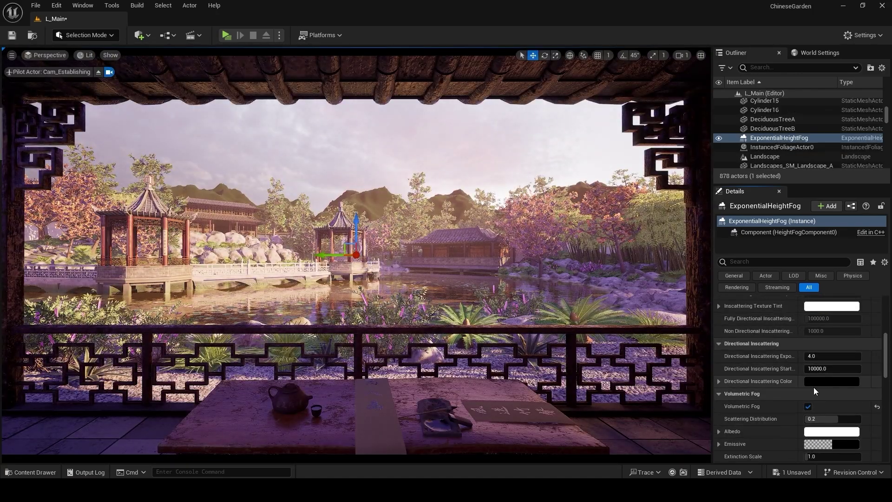
pyautogui.scroll(2, 813, 387)
pyautogui.click(832, 332)
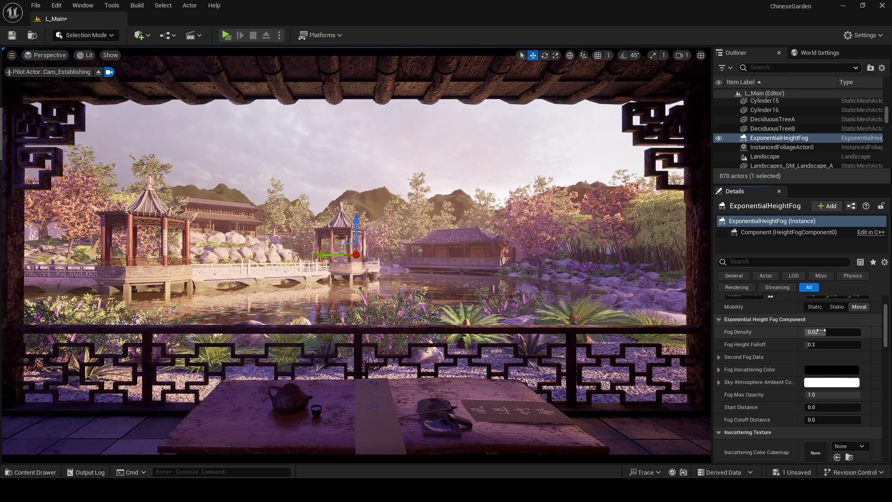
pyautogui.moveTo(832, 332); pyautogui.dragTo(854, 332)
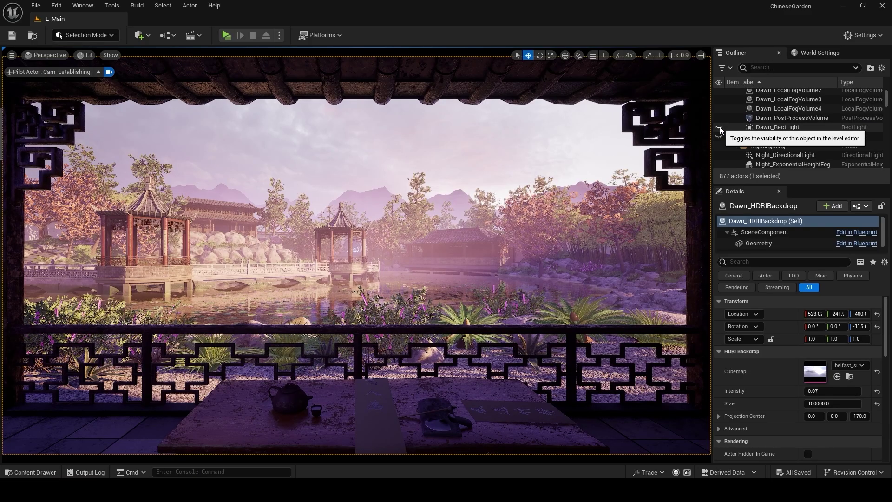
# Step: Toggle Dawn_RectLight off and back on to compare, then hide Dawn_RectLight2
pyautogui.click(720, 129)
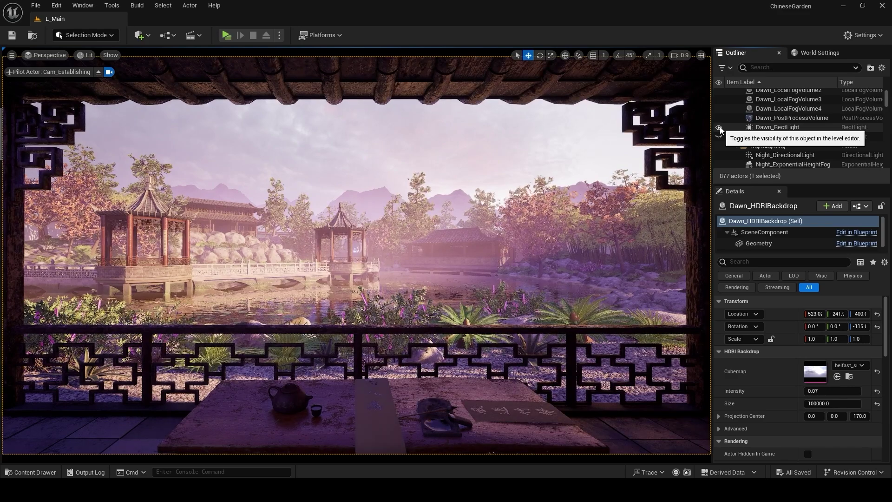
pyautogui.click(719, 129)
pyautogui.click(720, 128)
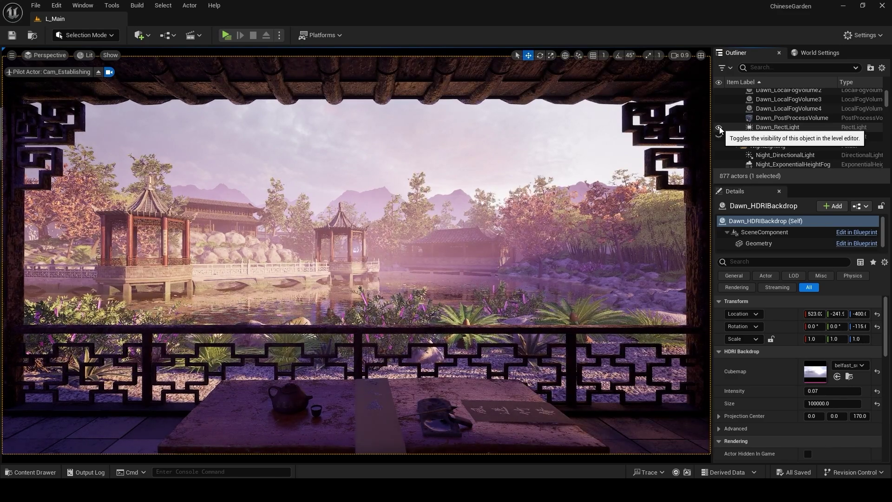
pyautogui.click(719, 138)
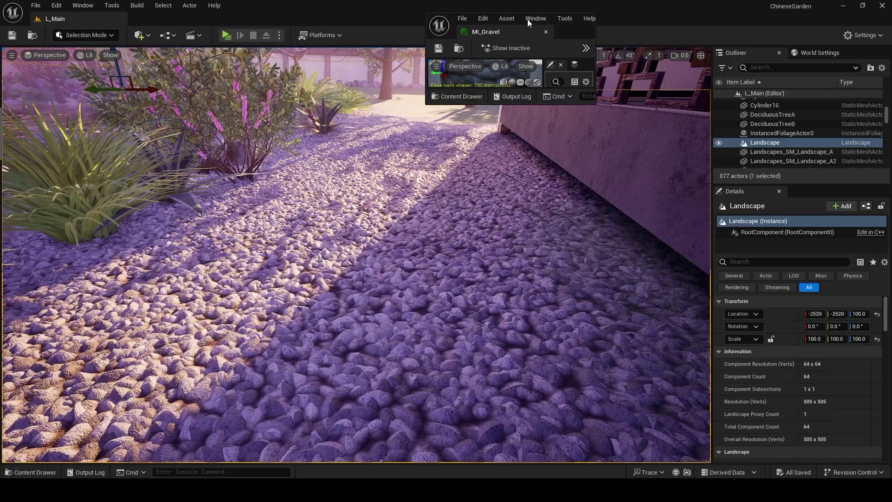
pyautogui.moveTo(528, 19); pyautogui.dragTo(195, 158)
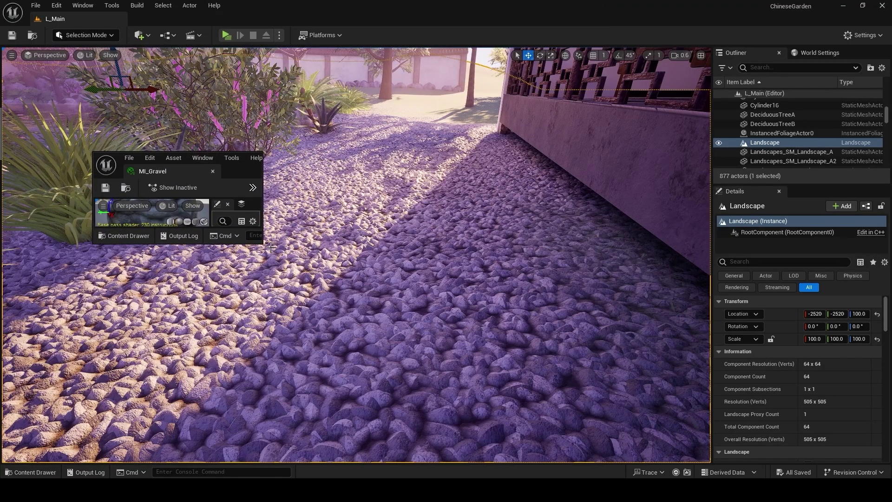
pyautogui.moveTo(261, 242); pyautogui.dragTo(427, 406)
pyautogui.moveTo(325, 264); pyautogui.dragTo(126, 273)
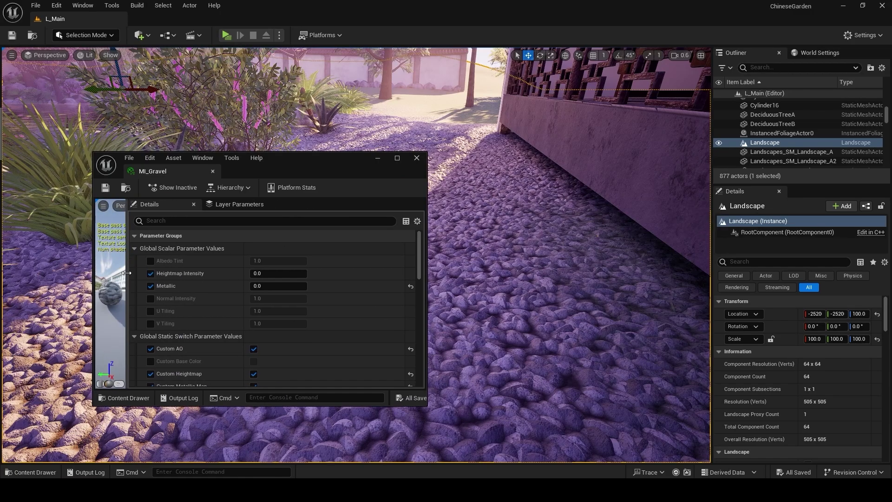
pyautogui.scroll(-5, 238, 268)
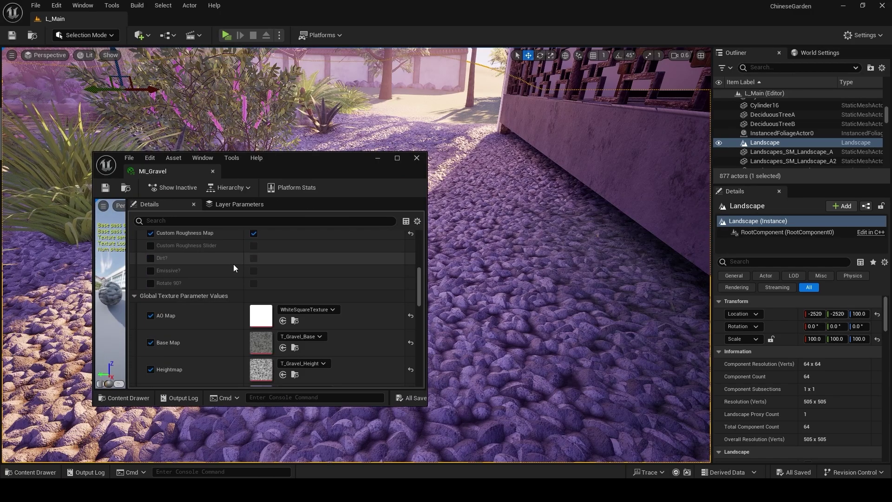
pyautogui.scroll(5, 232, 273)
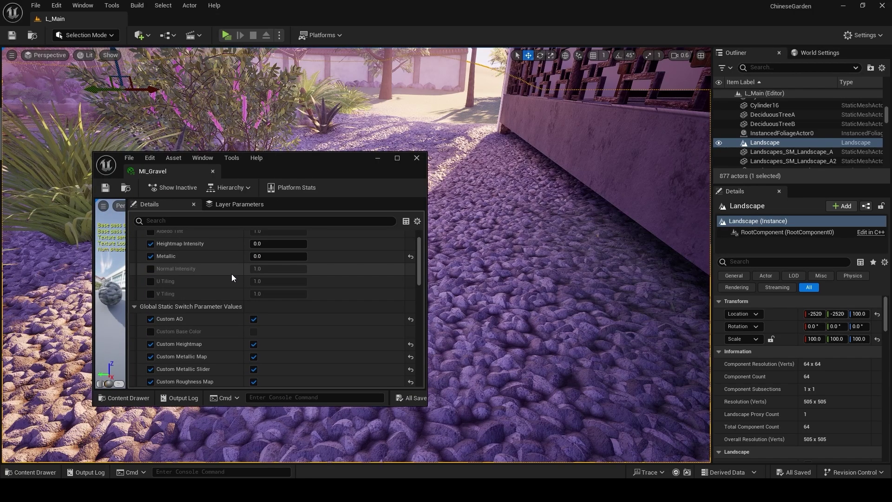
pyautogui.moveTo(291, 171)
pyautogui.mouseDown()
pyautogui.moveTo(219, 167)
pyautogui.moveTo(162, 210)
pyautogui.mouseUp()
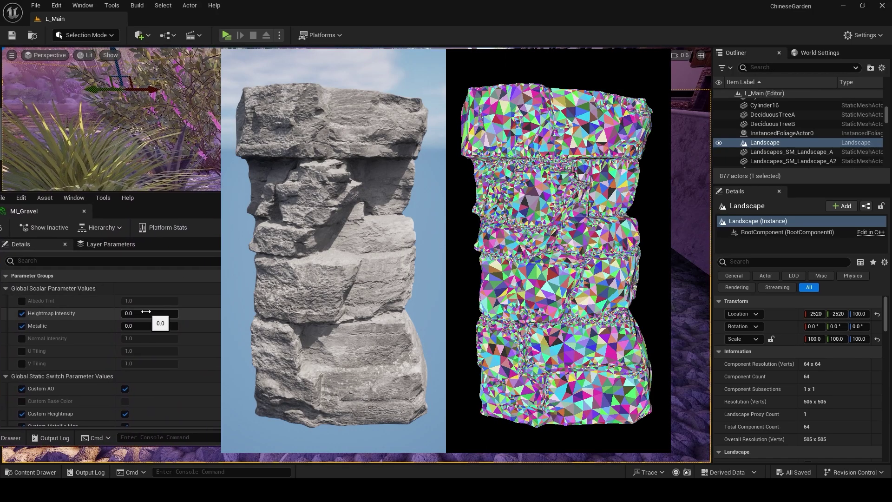
pyautogui.moveTo(146, 313); pyautogui.dragTo(149, 313)
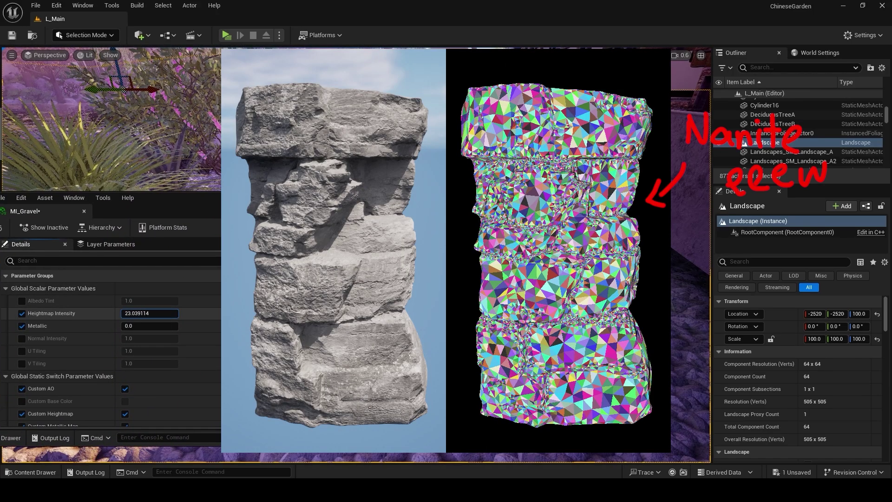
pyautogui.hotkey('ctrl', 'z')
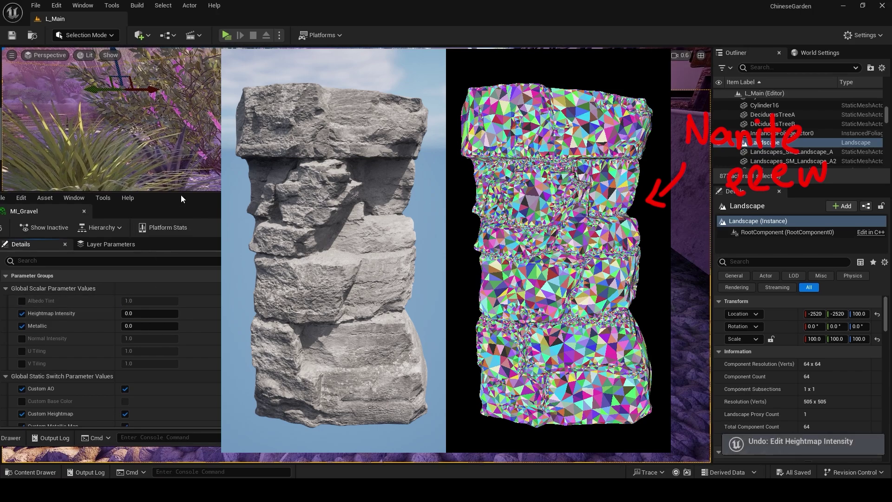
pyautogui.moveTo(181, 198); pyautogui.dragTo(308, 183)
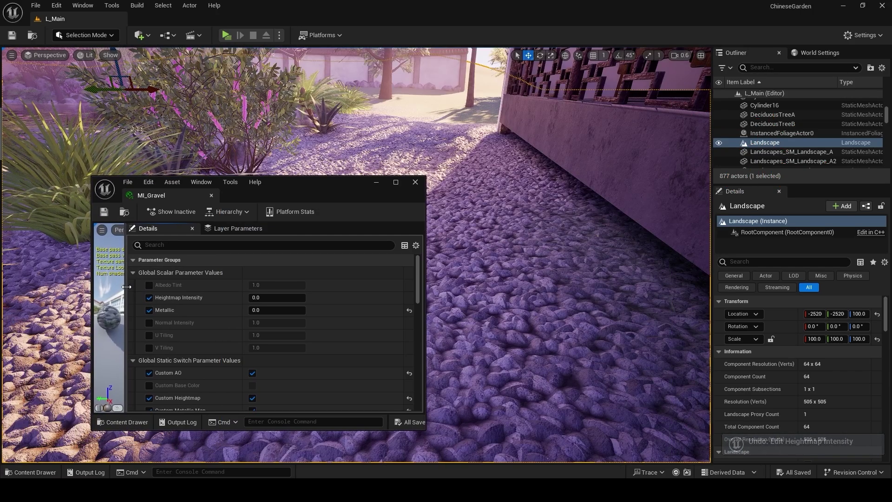
pyautogui.moveTo(127, 286); pyautogui.dragTo(248, 286)
pyautogui.click(190, 172)
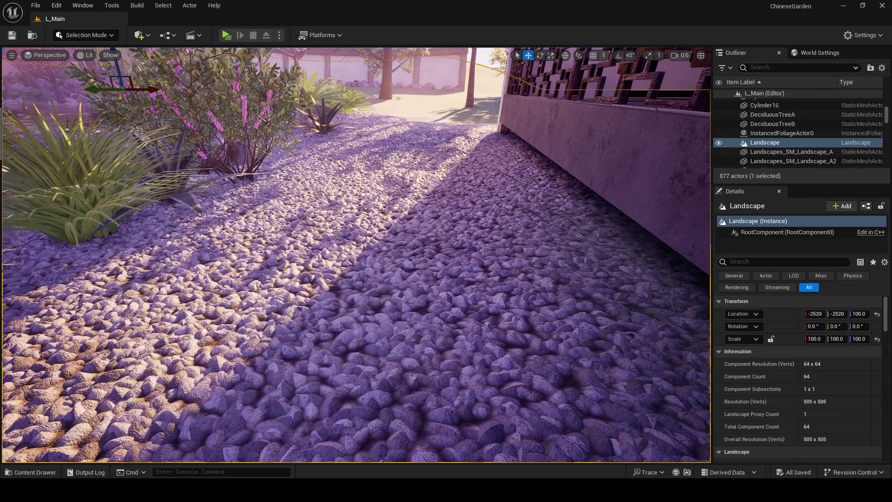
# Step: Open DefaultEngine.ini from the ChineseGarden Config folder in Notepad
pyautogui.hotkey('ctrl', 'space')
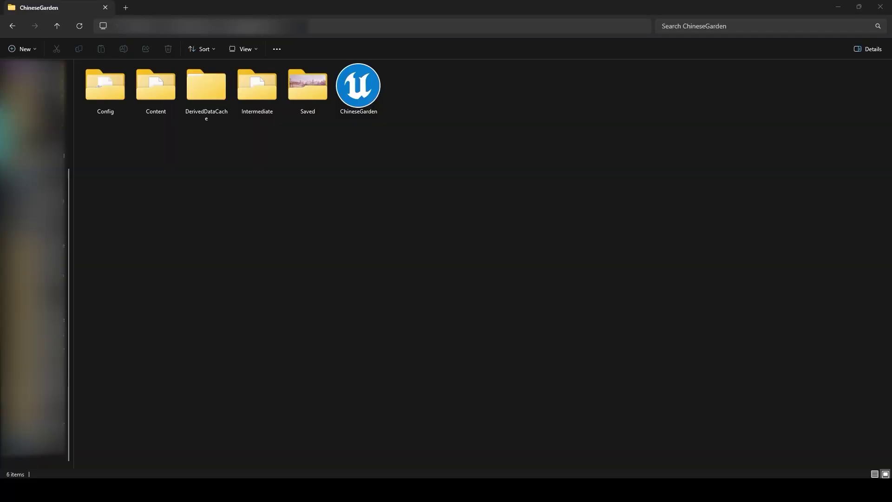
pyautogui.doubleClick(112, 96)
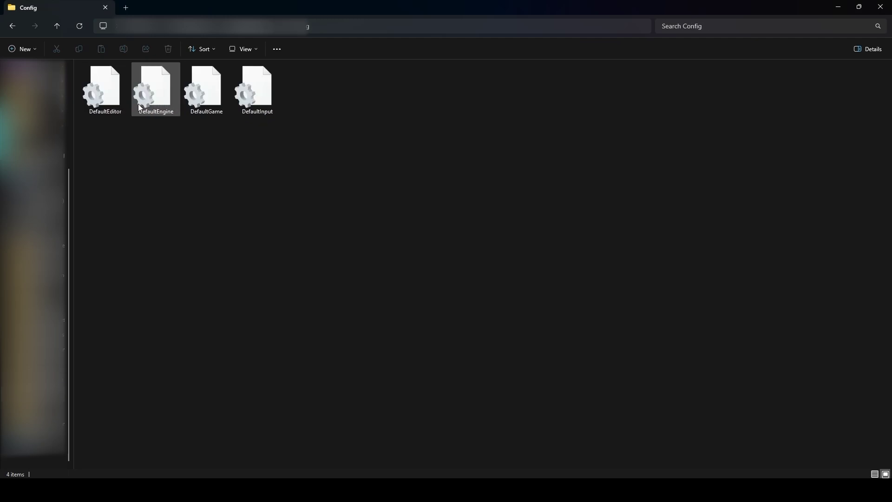
pyautogui.click(157, 101)
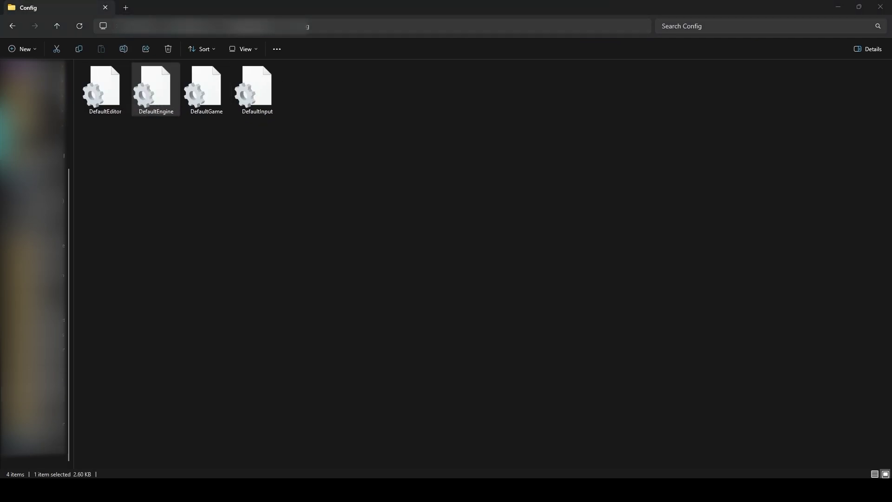
pyautogui.press('Return')
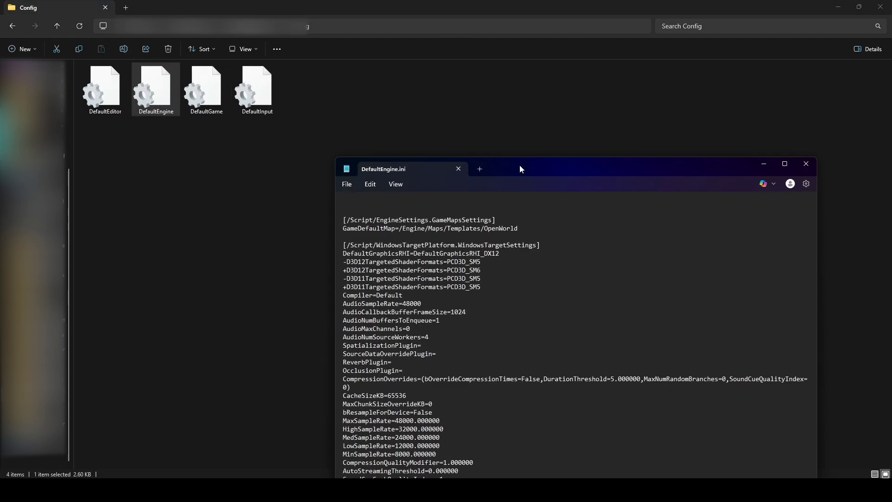
# Step: Paste r.Nanite.AllowTessellation=1 and r.Nanite.Tessellation=1 below [/Script/Engine.RendererSettings], removing the indentation
pyautogui.moveTo(520, 165); pyautogui.dragTo(410, 87)
pyautogui.scroll(-8, 326, 233)
pyautogui.moveTo(233, 221); pyautogui.dragTo(231, 214)
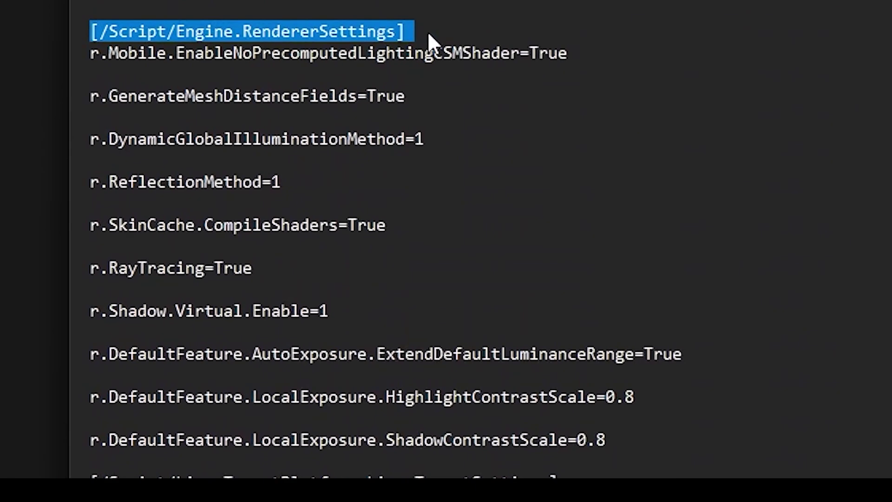
pyautogui.click(385, 212)
pyautogui.press('Return')
pyautogui.press('Return')
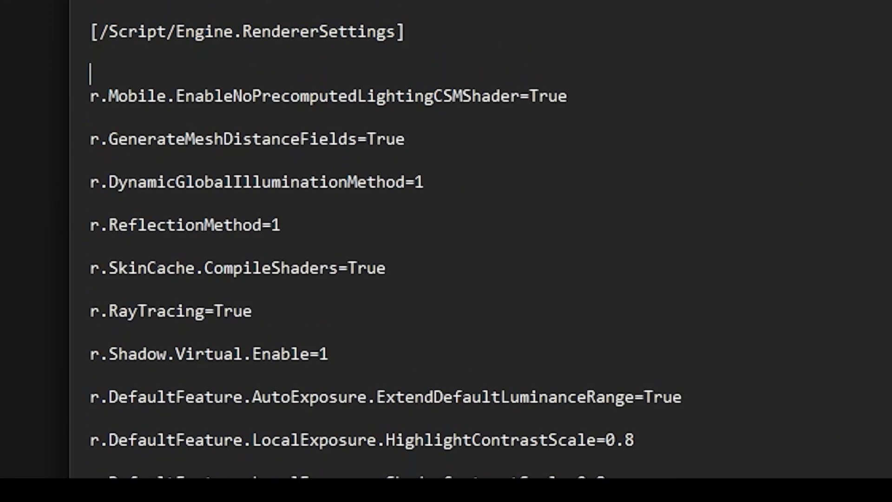
pyautogui.write('r.Nanite.AllowTessellation=1                 r.Nanite.Tessellation=1')
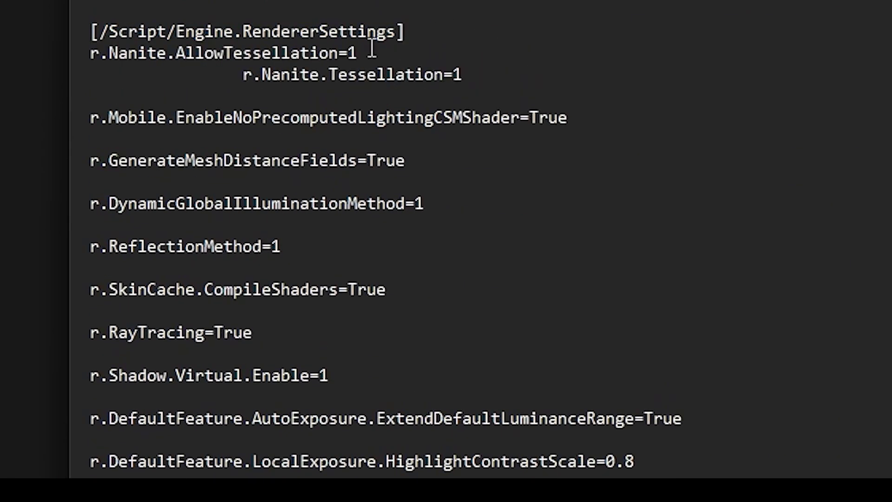
pyautogui.moveTo(247, 74); pyautogui.dragTo(89, 75)
pyautogui.press('BackSpace')
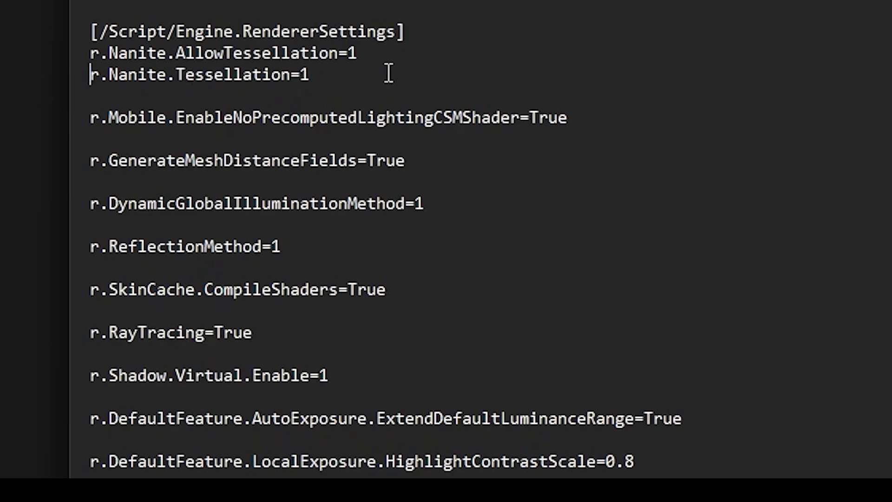
pyautogui.press('Return')
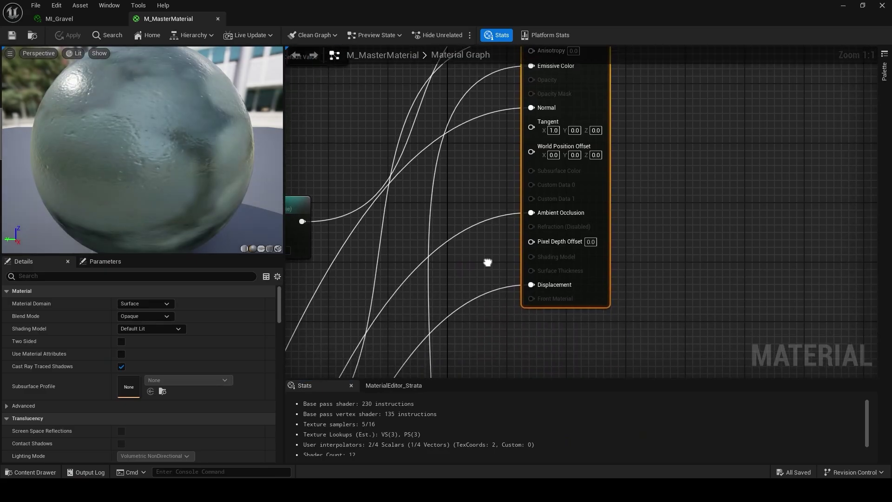
# Step: Search the material settings for 'tesse' and set Nanite Displacement Magnitude to 0.03
pyautogui.moveTo(487, 261); pyautogui.dragTo(553, 204, button='right')
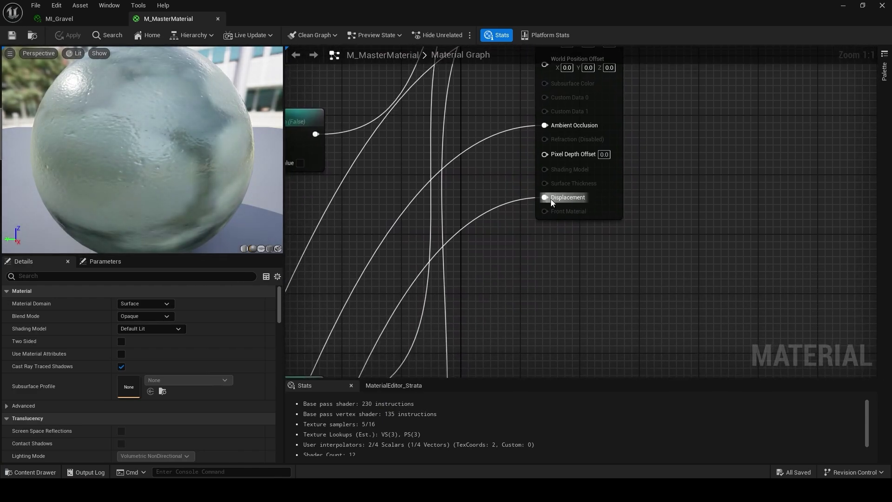
pyautogui.click(575, 199)
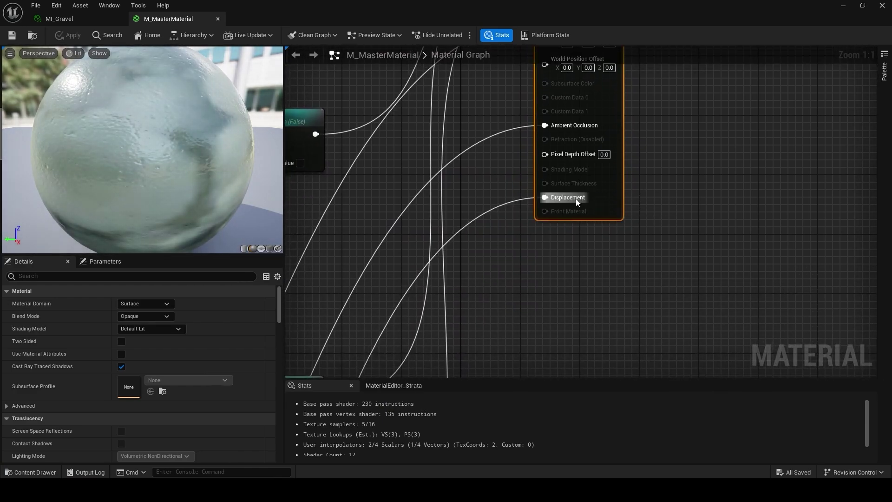
pyautogui.click(109, 276)
pyautogui.write('tesse')
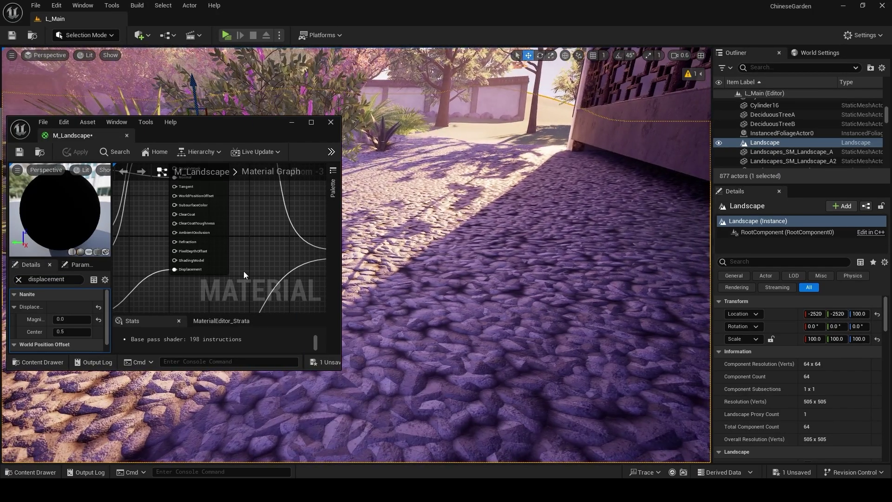
pyautogui.click(73, 320)
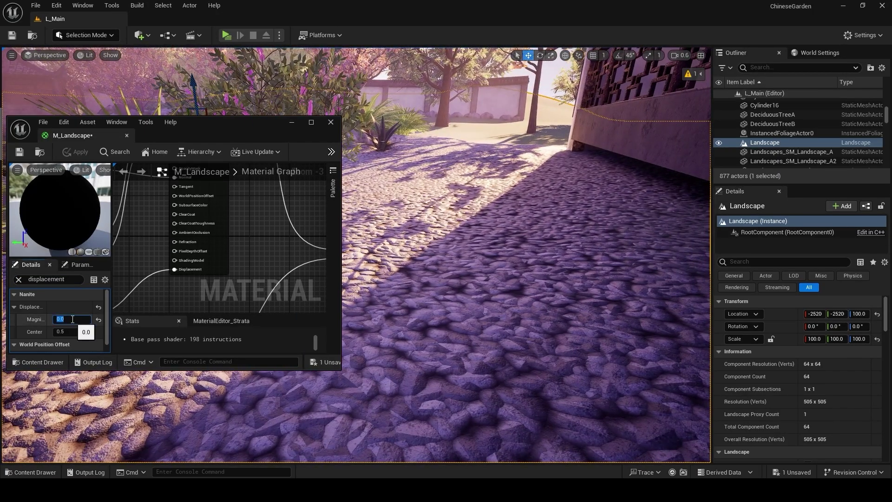
pyautogui.write('0.03')
pyautogui.press('Return')
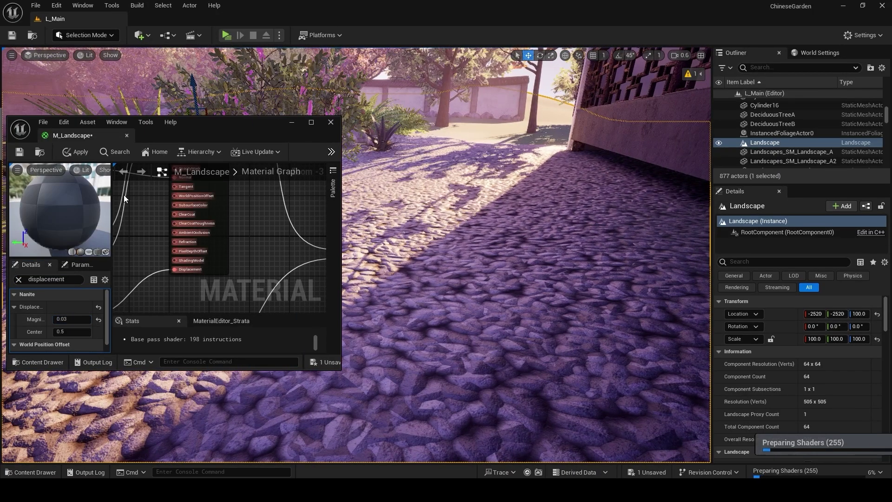